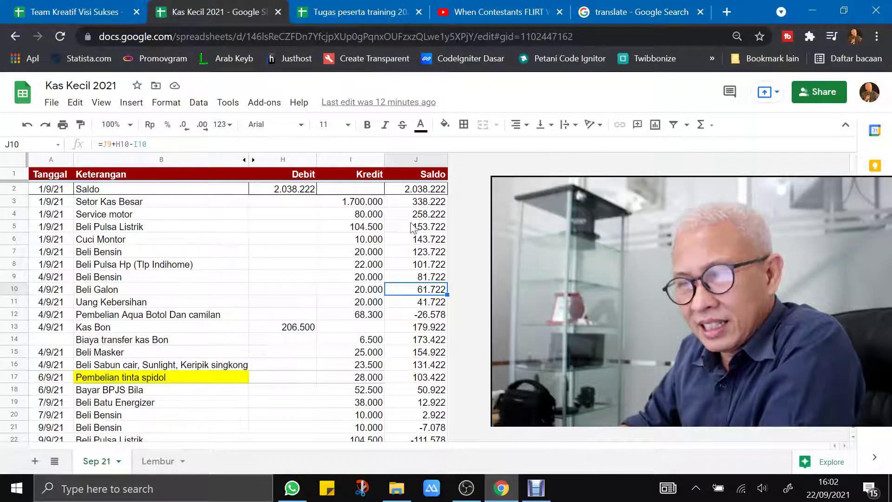
- Inspect the running-balance formula in J5, then bring up the File menu's download formats
left_click(416, 226)
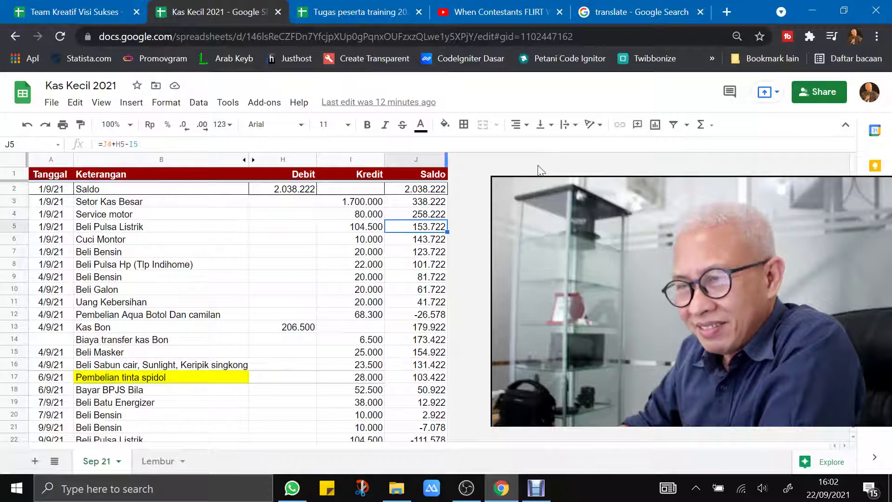
key("ctrl+space")
left_click(416, 227)
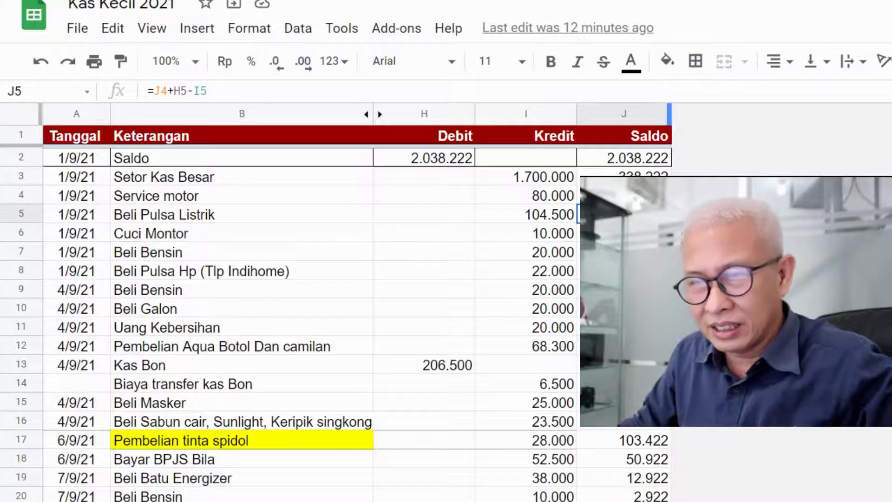
left_click(73, 37)
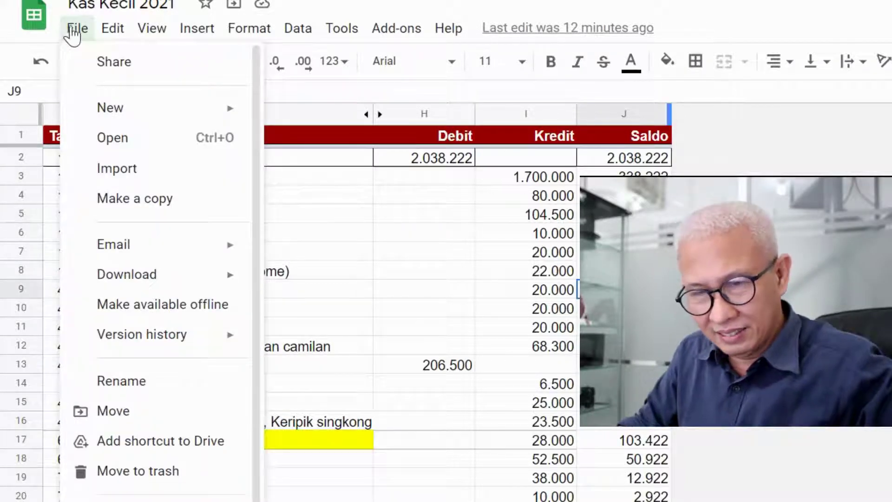
mouse_move(127, 274)
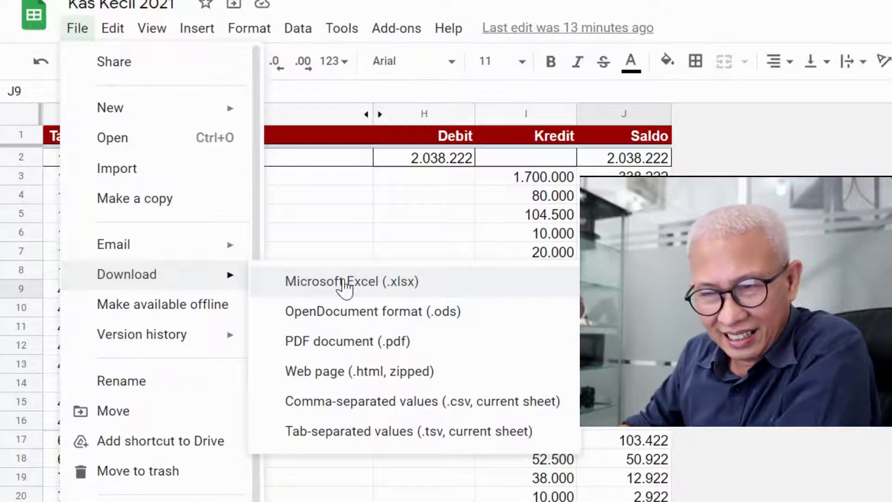
- Download Kas Kecil 2021 as Microsoft Excel (.xlsx) and show the file in its folder
left_click(344, 287)
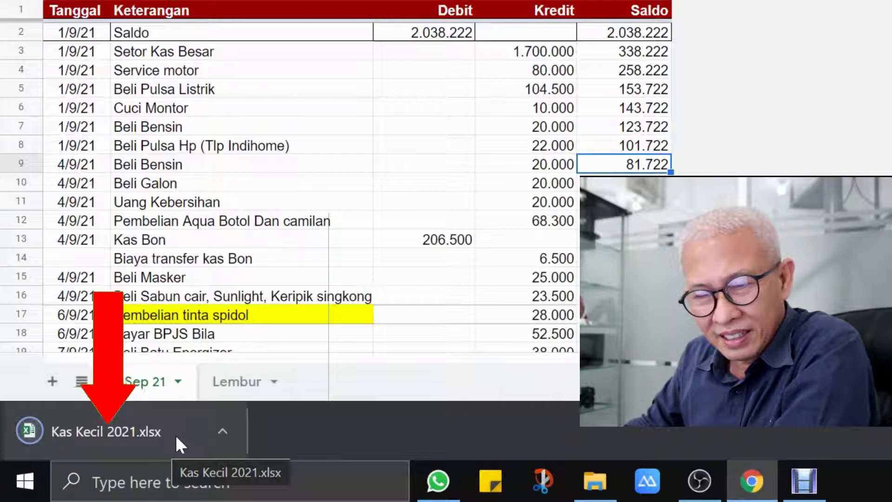
left_click(223, 431)
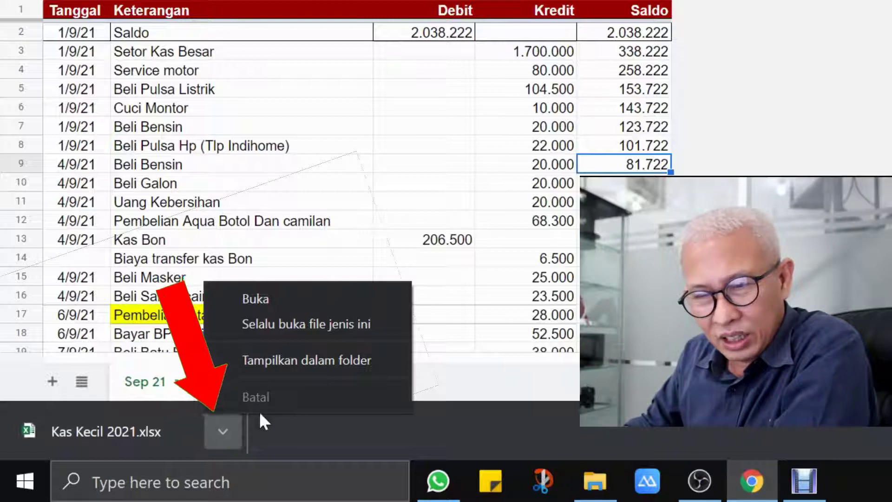
left_click(347, 362)
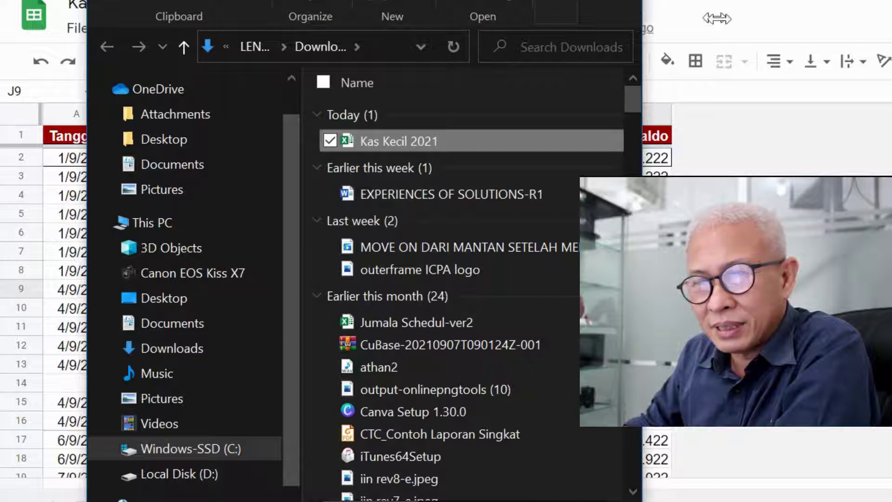
- In a widened Downloads folder sorted newest first, open the 47,6 KB Kas Kecil 2021 workbook
left_click_drag(674, 15, 889, 15)
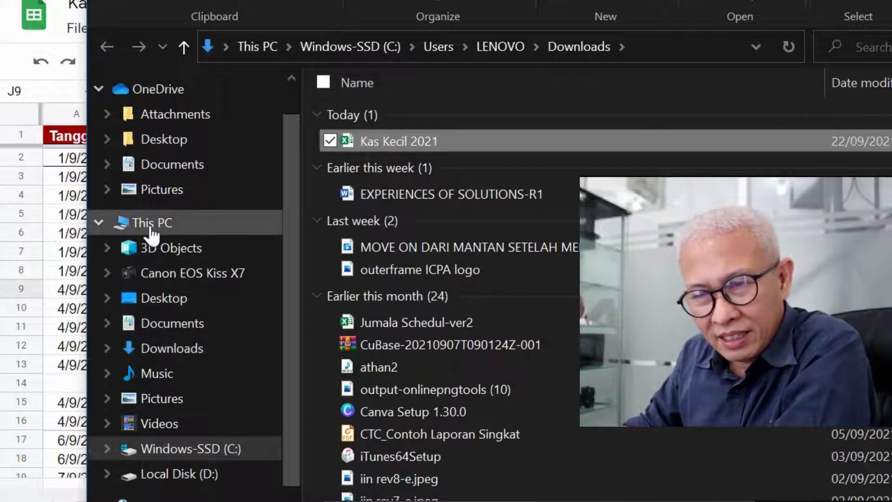
left_click(171, 350)
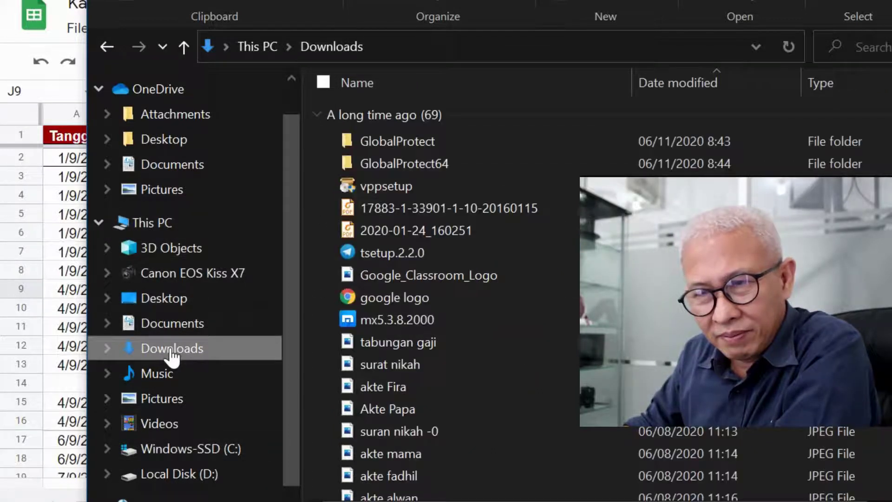
left_click(674, 83)
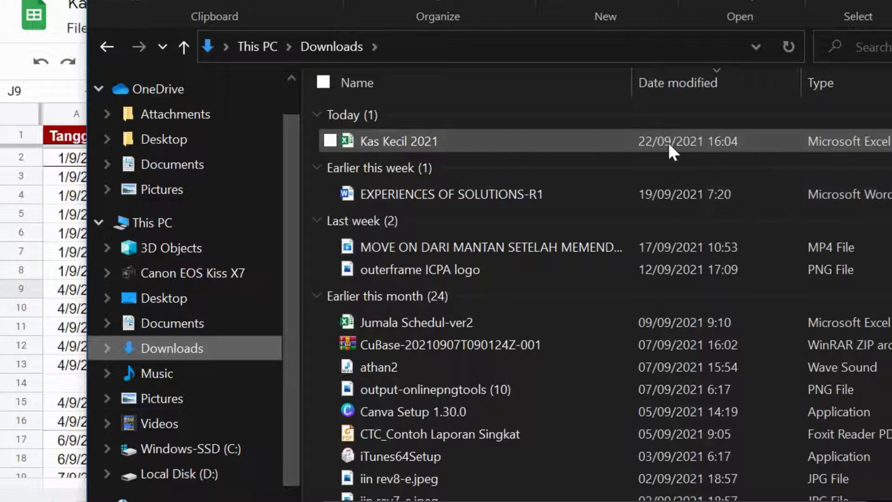
mouse_move(415, 142)
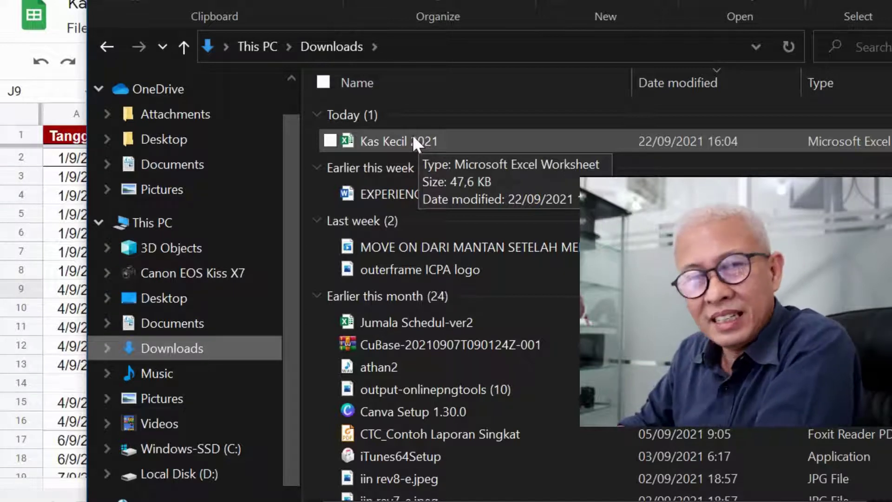
left_click(413, 135)
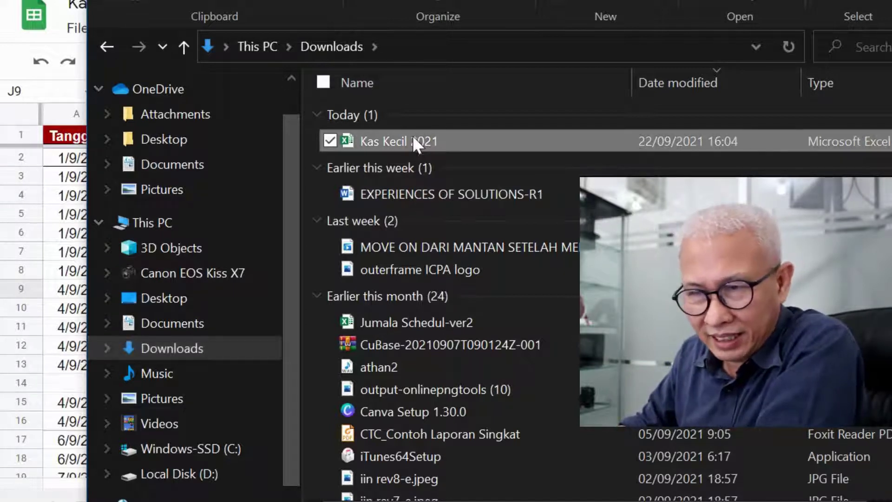
double_click(412, 135)
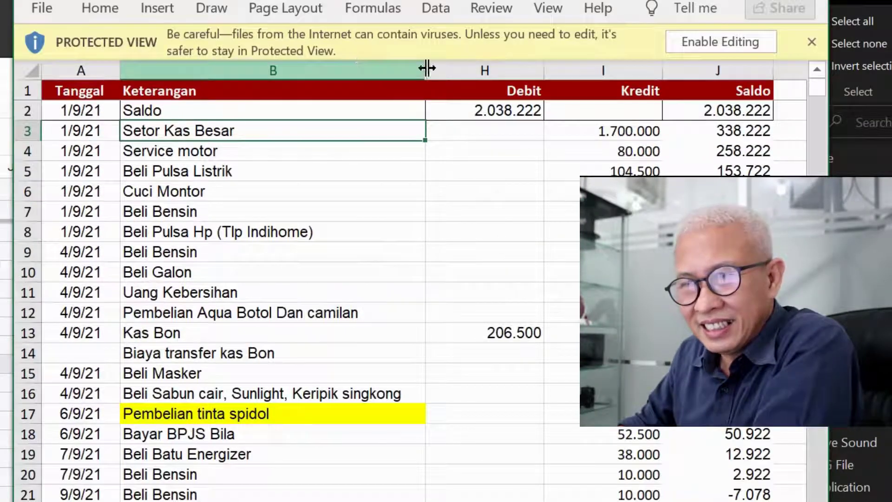
- Enable editing in the downloaded workbook and scroll down to the TOTAL row 47
left_click(728, 47)
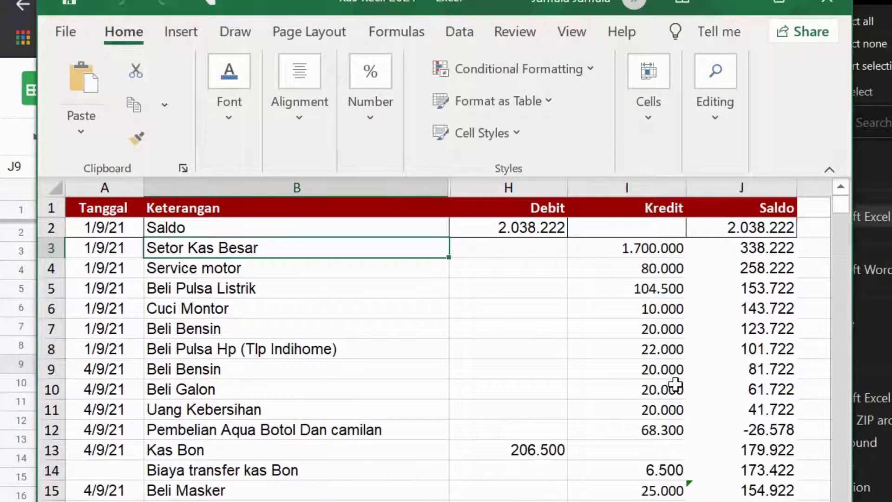
scroll(675, 384, "down", 1)
scroll(674, 385, "down", 2)
scroll(675, 385, "down", 1)
scroll(675, 384, "down", 2)
scroll(675, 385, "down", 2)
scroll(675, 384, "down", 3)
scroll(675, 385, "down", 1)
scroll(675, 385, "down", 1)
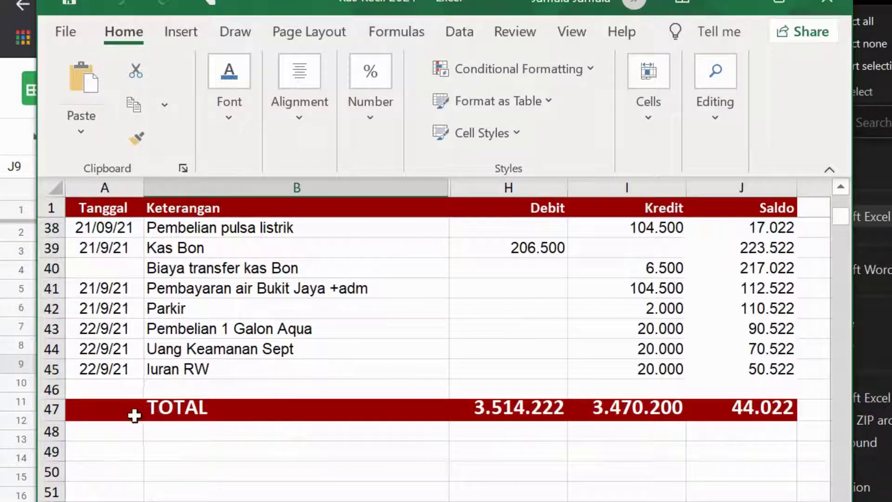
- Check the SUM formulas behind the Debit total in H47 and the Kredit total in I47
left_click(501, 407)
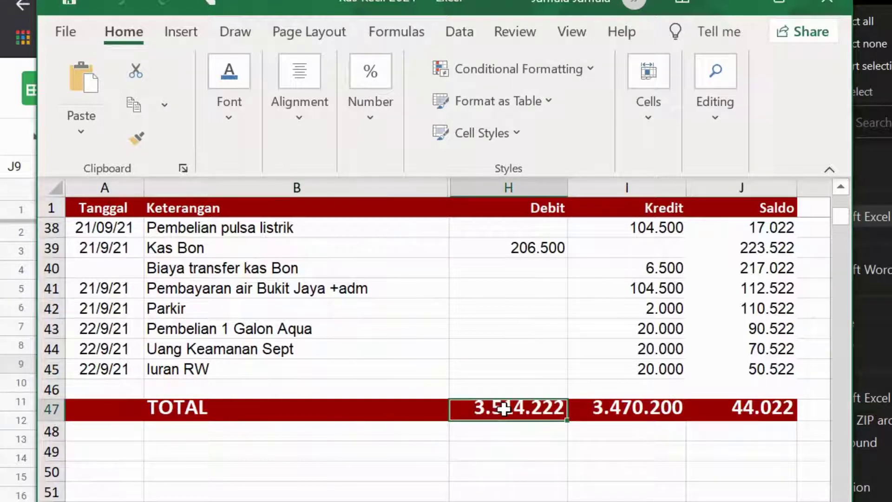
double_click(504, 409)
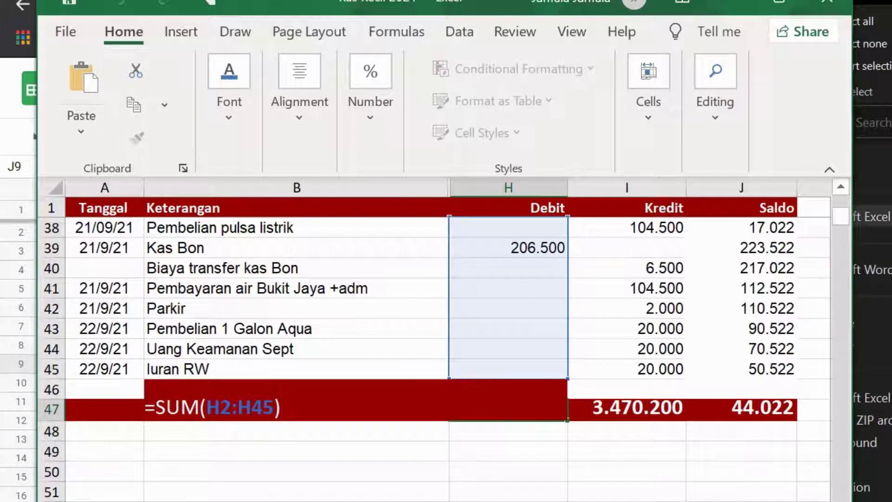
left_click(641, 412)
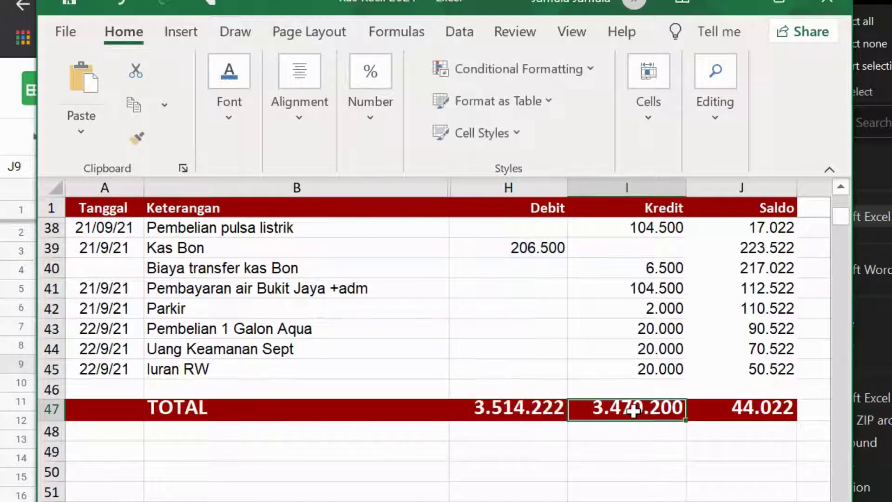
double_click(633, 411)
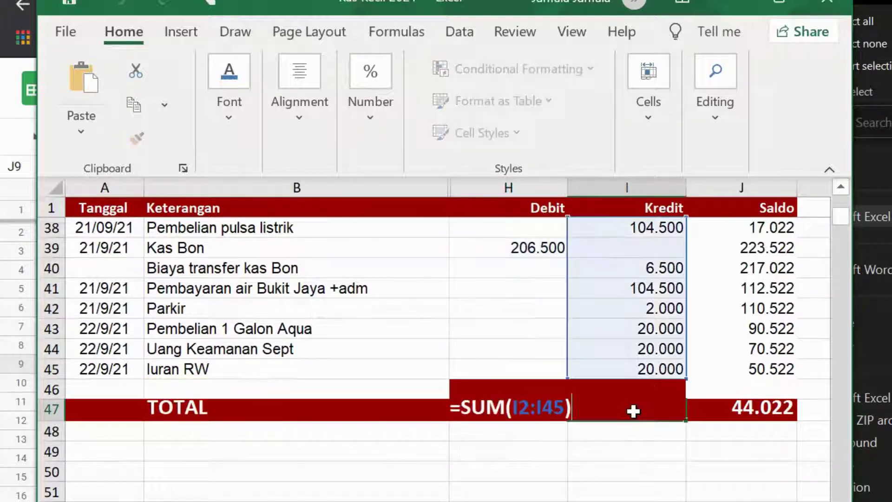
left_click(751, 371)
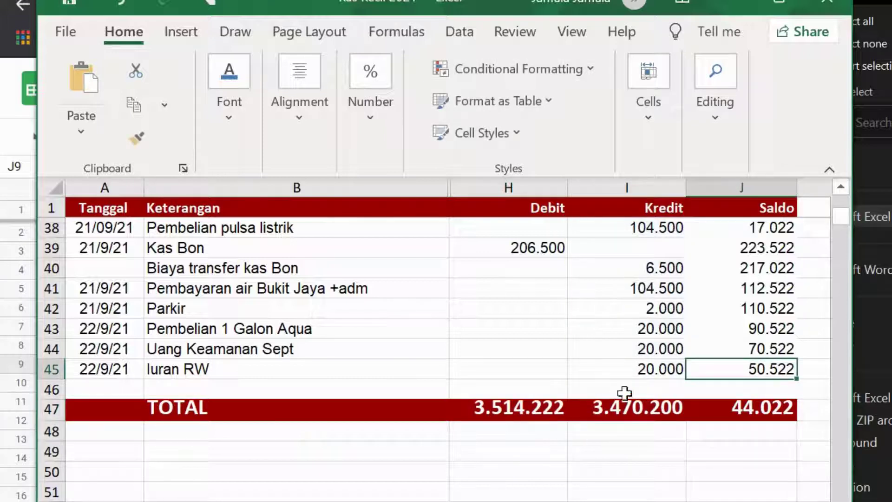
- Inspect the raw value stored in I45, then leave it unchanged on an empty cell
double_click(640, 374)
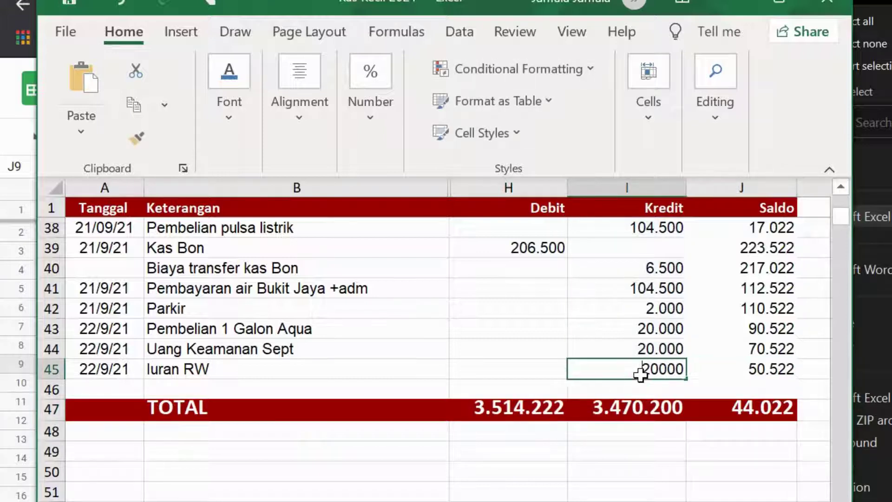
left_click(500, 371)
left_click(390, 372)
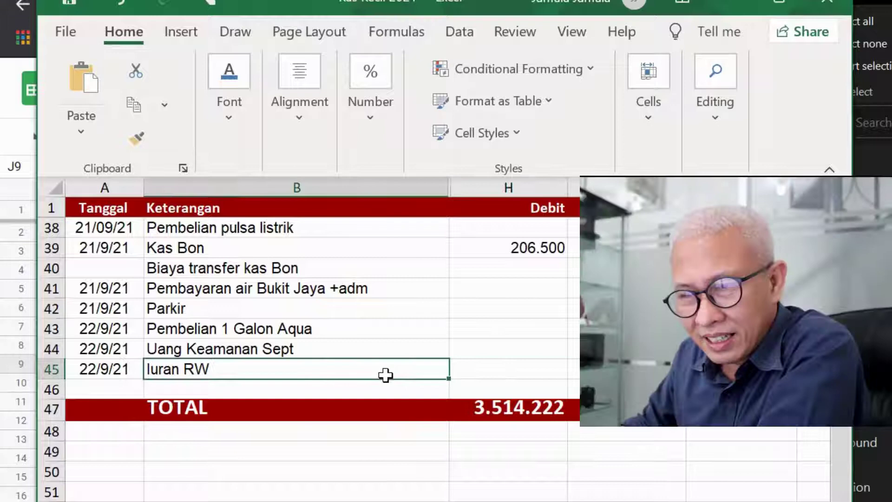
left_click(388, 447)
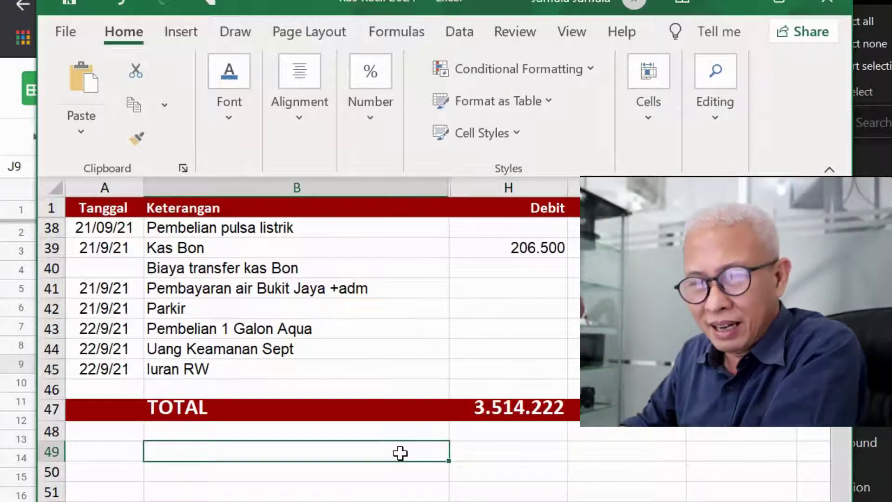
scroll(400, 453, "up", 1)
scroll(400, 453, "up", 8)
scroll(400, 453, "up", 2)
scroll(400, 453, "up", 2)
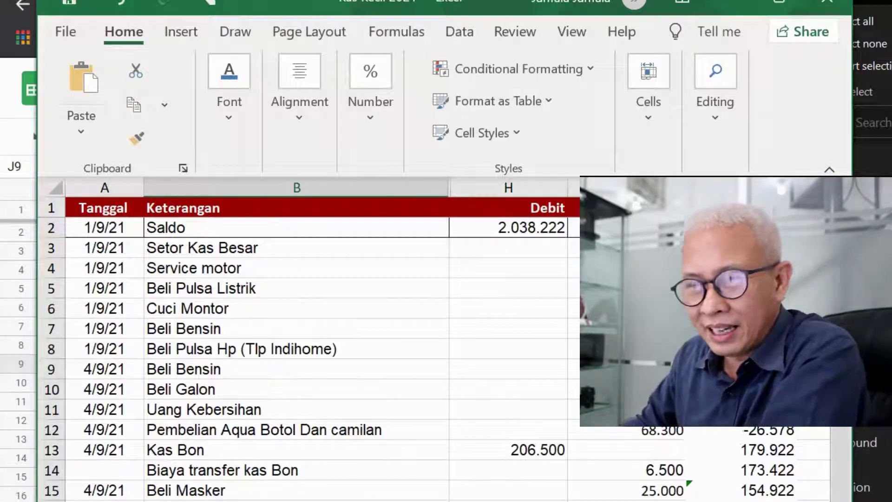
scroll(298, 348, "down", 3)
scroll(297, 349, "down", 5)
scroll(297, 349, "down", 4)
scroll(297, 349, "up", 5)
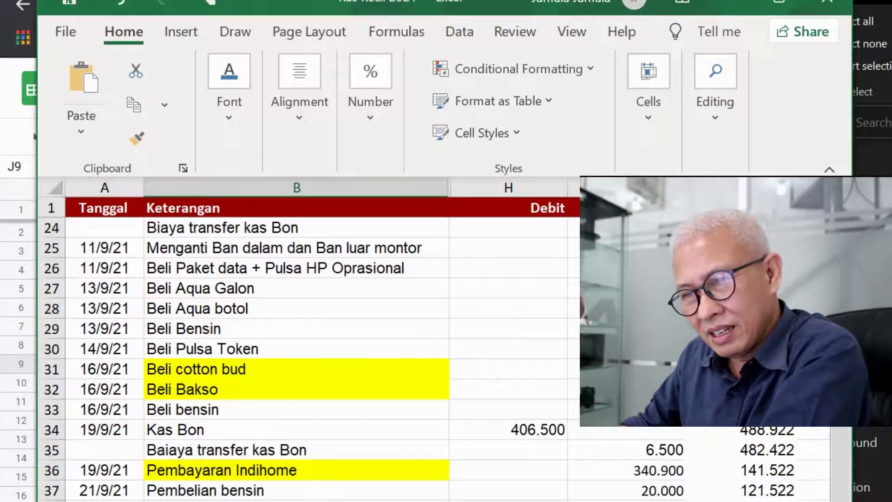
scroll(297, 349, "up", 7)
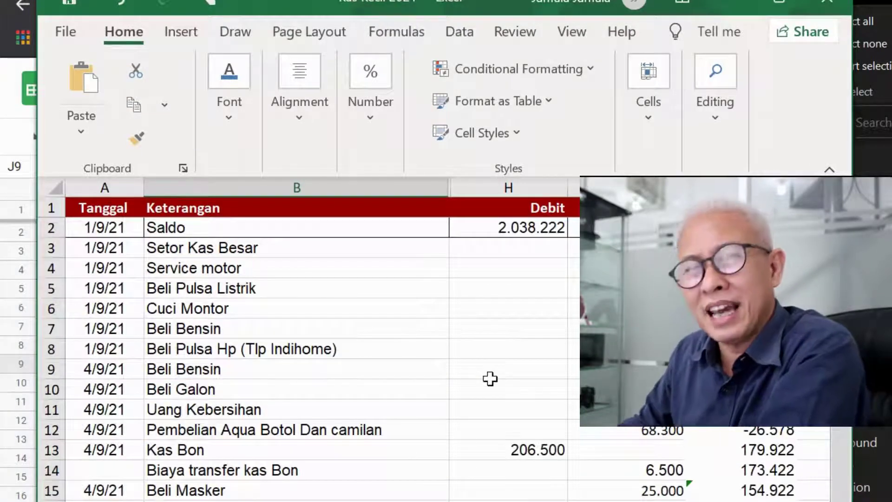
scroll(511, 342, "down", 4)
scroll(511, 342, "down", 9)
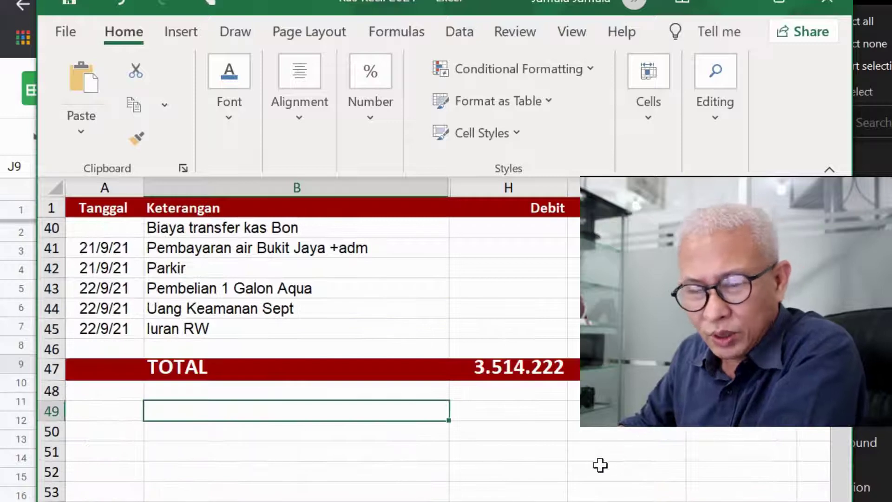
scroll(704, 363, "up", 4)
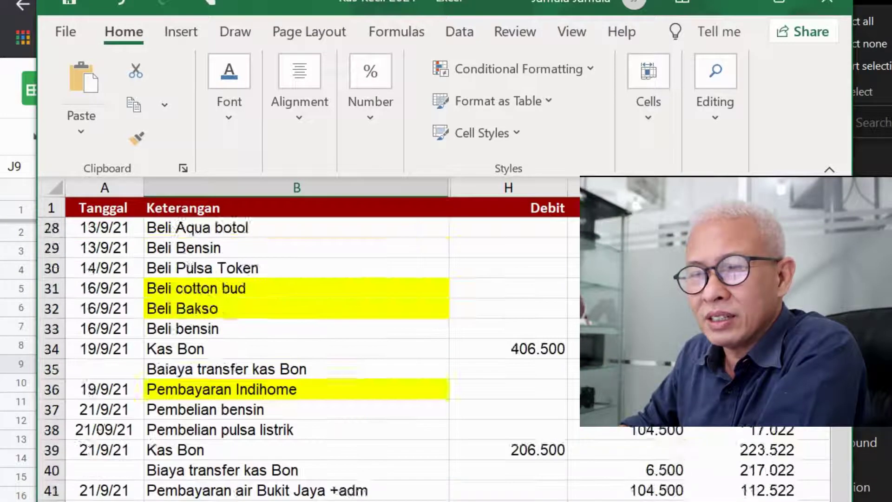
scroll(705, 363, "up", 5)
scroll(704, 363, "up", 4)
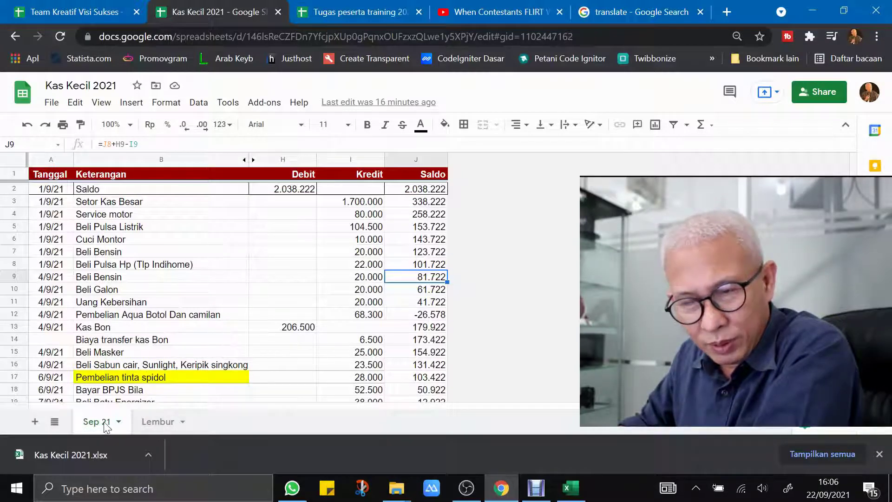
- View Lembur and Sep 21 in Sheets, then place Excel beside it and view the same sheets
left_click(153, 423)
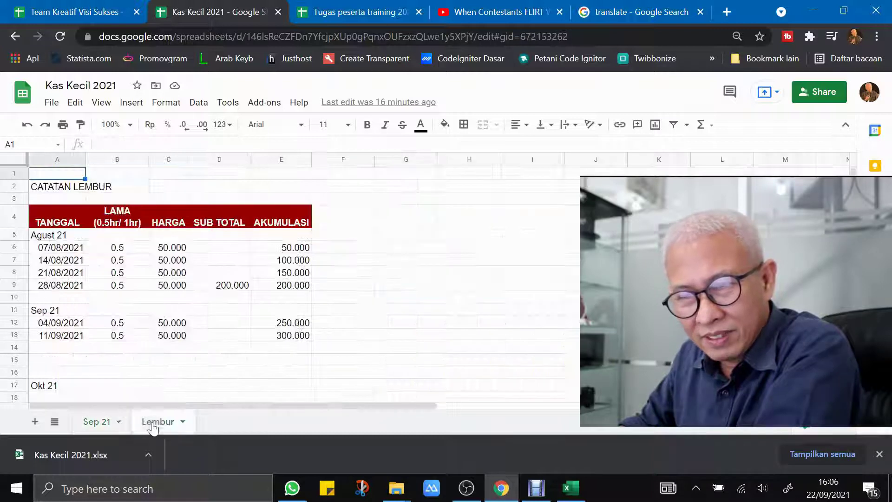
left_click(101, 424)
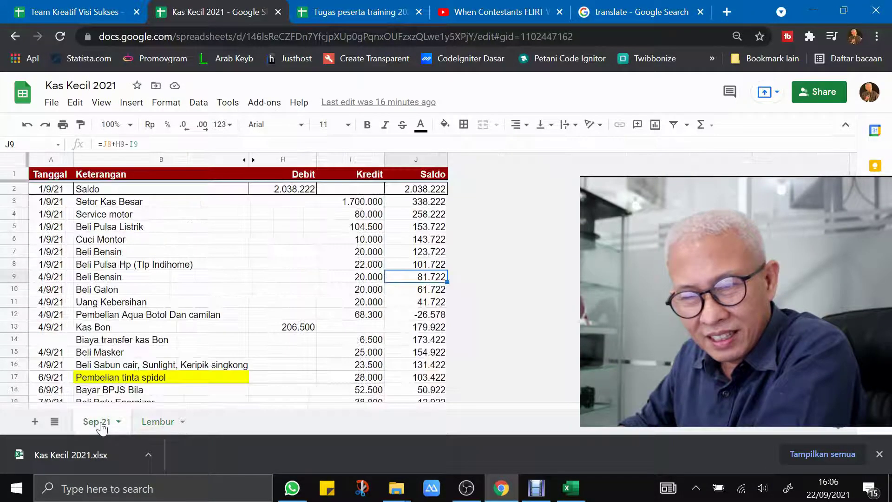
left_click(571, 488)
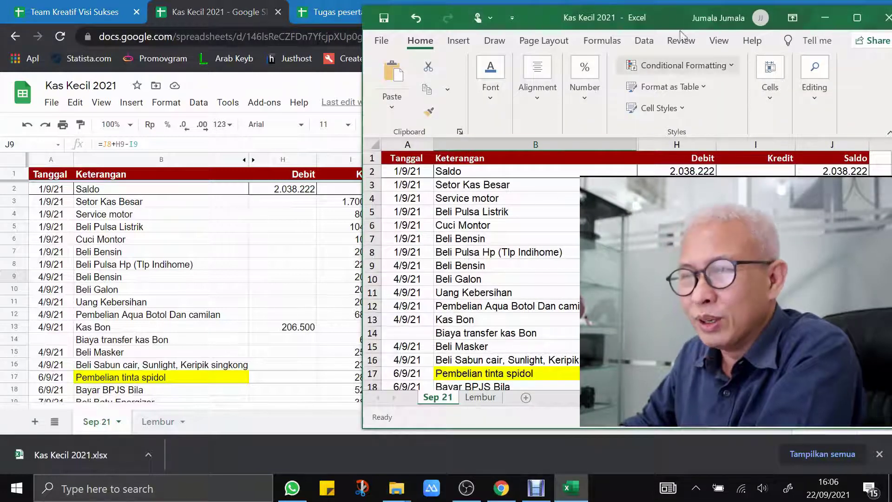
left_click_drag(659, 17, 608, 15)
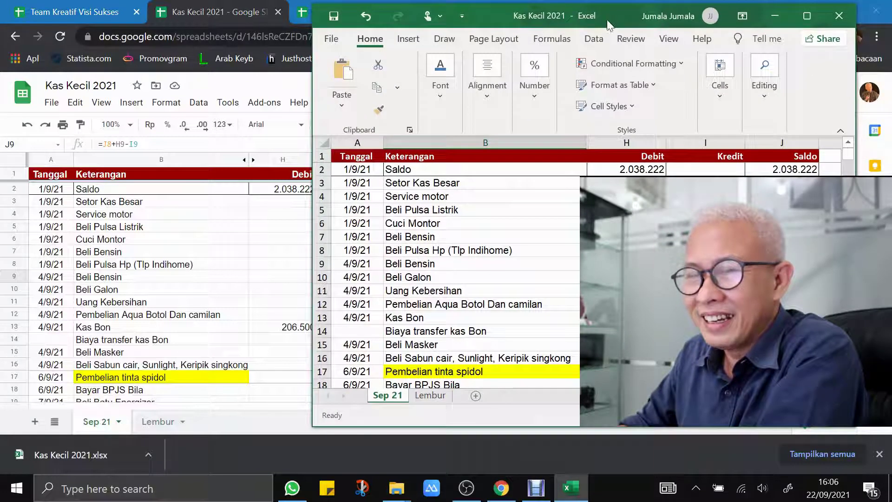
left_click(428, 396)
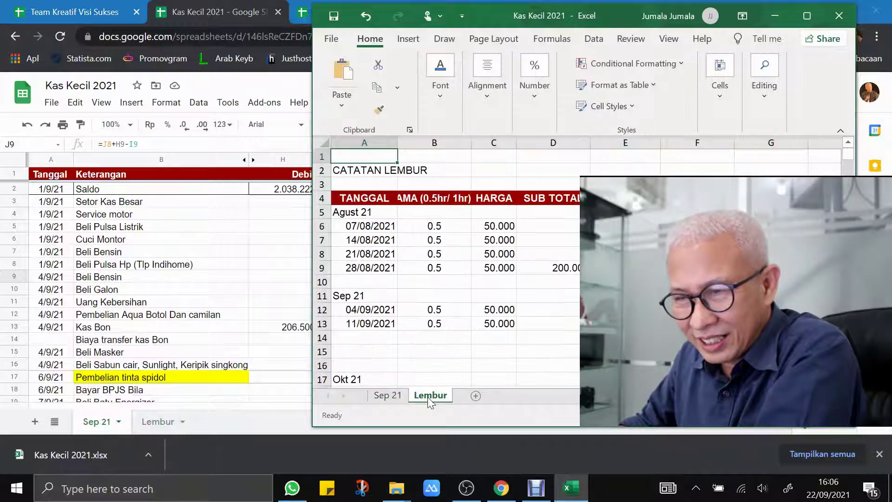
left_click(387, 396)
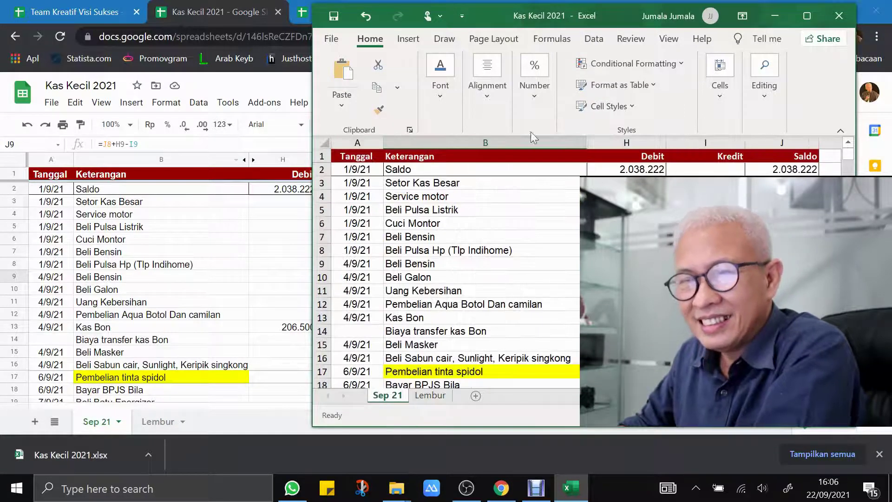